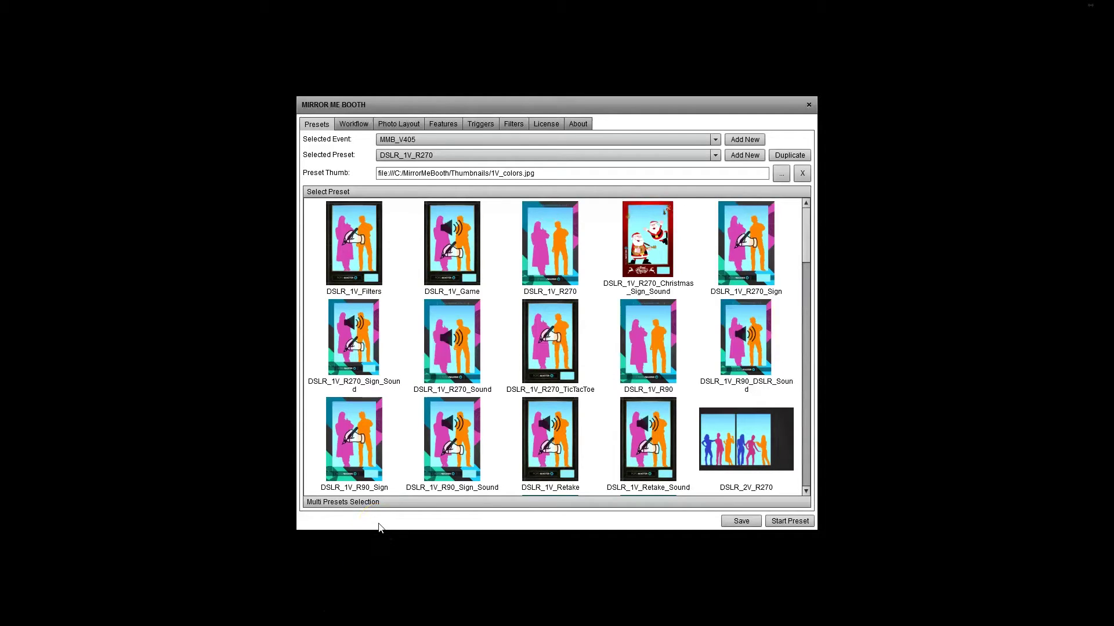
Select the DSLR_1V_R270 preset thumbnail in the Select Preset grid
{"action": "left_click", "coordinate": [550, 244]}
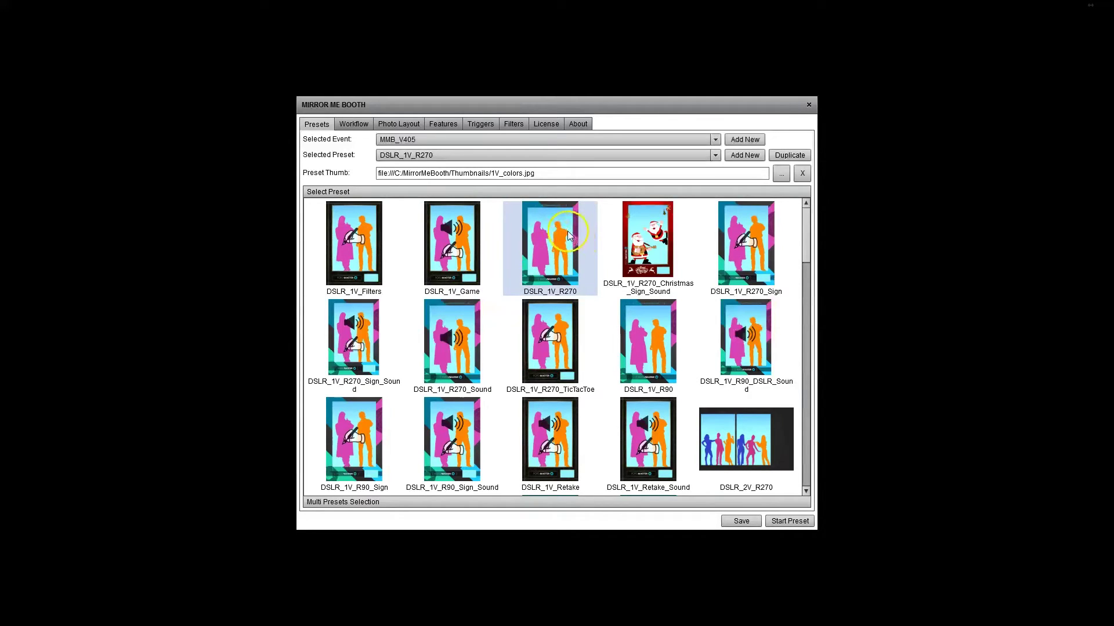
Append a workflow state sourced from MirrorMeBooth > Games > TicTacToe.swf
{"action": "left_click", "coordinate": [570, 235]}
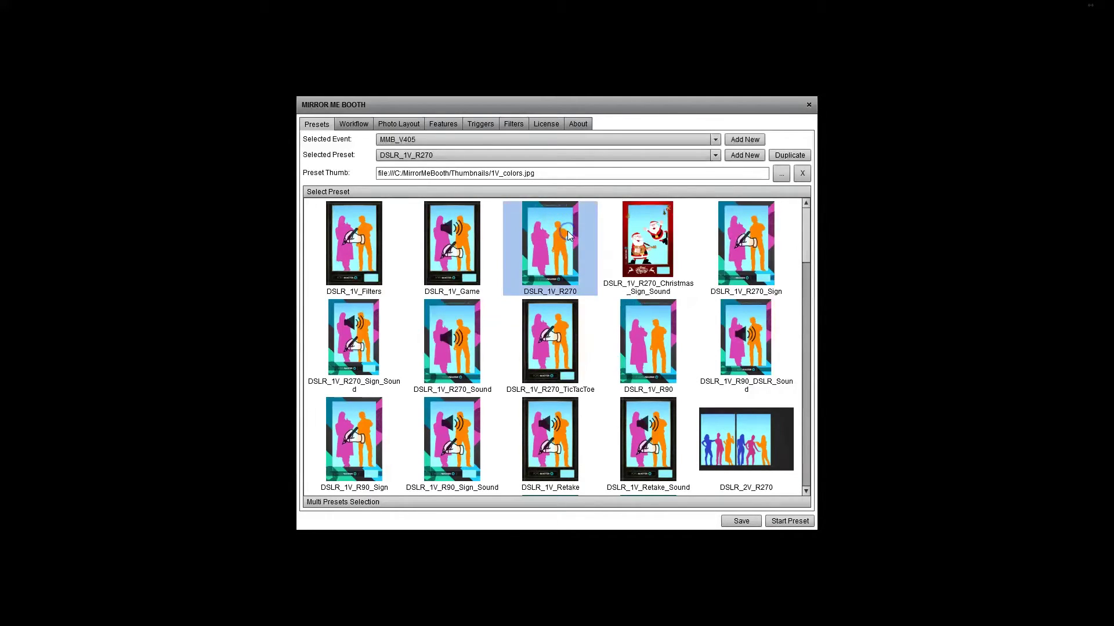
{"action": "left_click", "coordinate": [356, 124]}
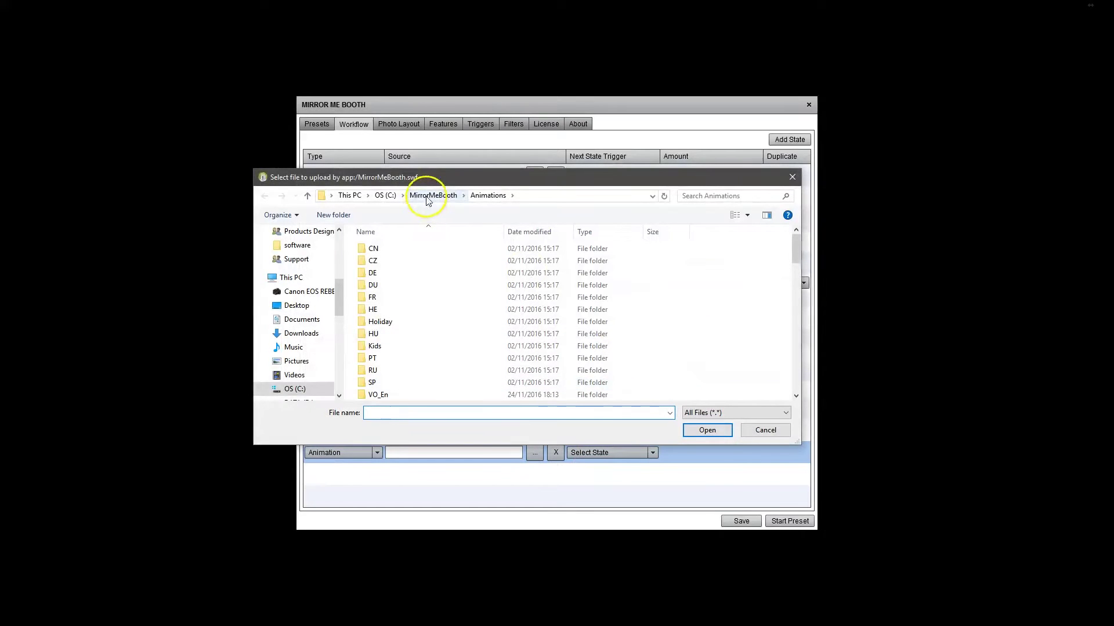
{"action": "left_click", "coordinate": [434, 195]}
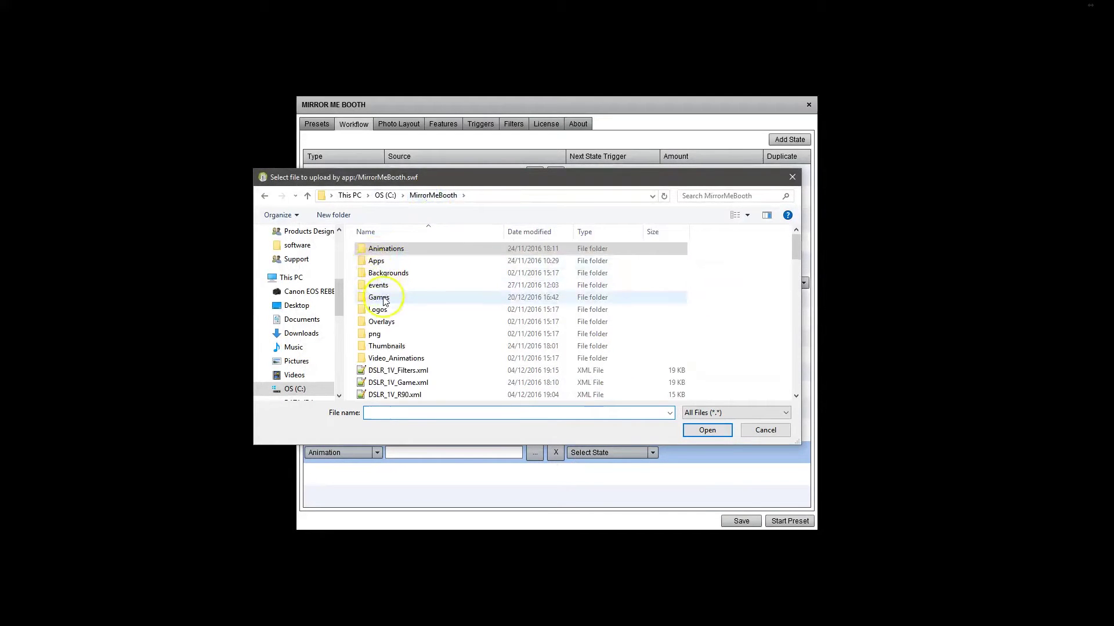
{"action": "double_click", "coordinate": [380, 289]}
{"action": "double_click", "coordinate": [381, 251]}
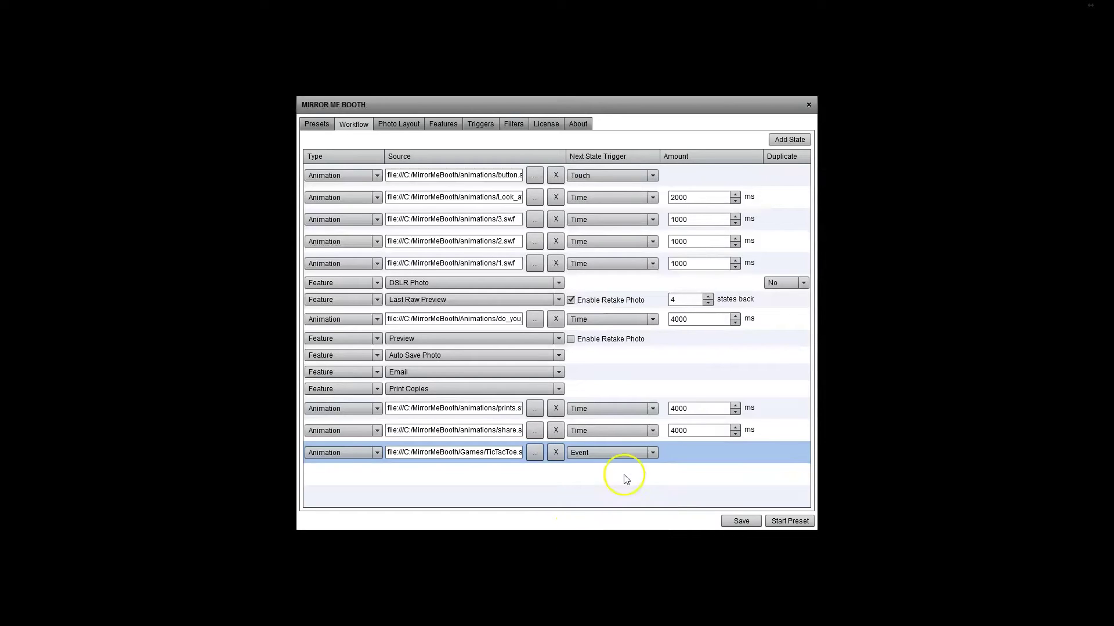
Drag the TicTacToe state row up into third position in the workflow table
{"action": "mouse_move", "coordinate": [682, 452]}
{"action": "left_mouse_down"}
{"action": "mouse_move", "coordinate": [636, 201]}
{"action": "mouse_move", "coordinate": [633, 213]}
{"action": "left_mouse_up"}
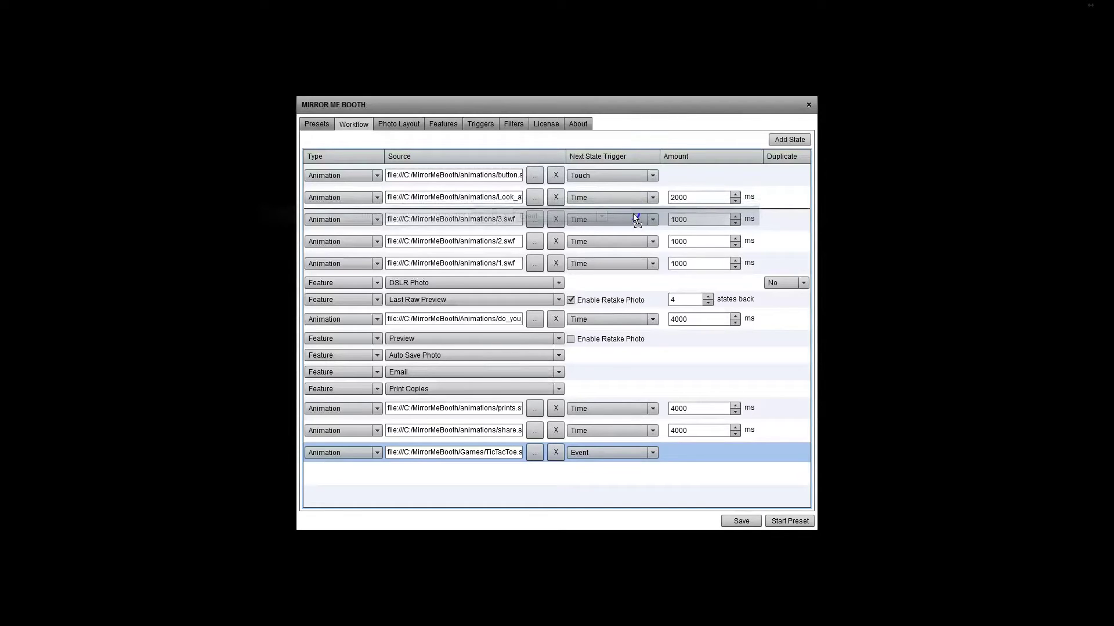
{"action": "left_click_drag", "start_coordinate": [632, 214], "coordinate": [633, 213]}
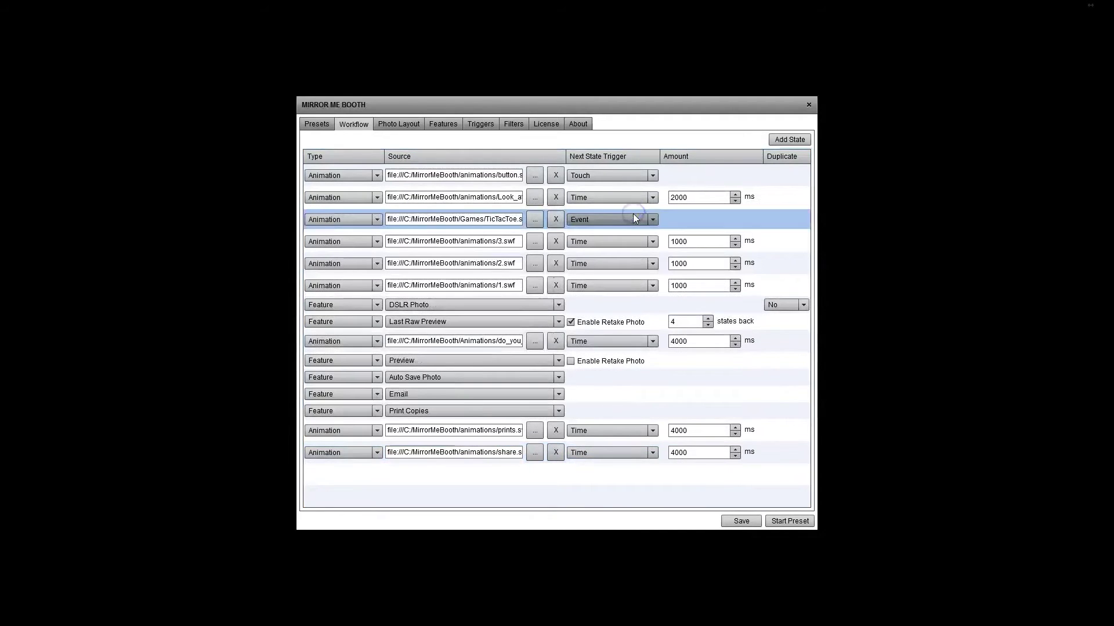
Change the second state's source to MirrorMeBooth > Animations > tic_tac_toe.swf
{"action": "left_click", "coordinate": [533, 199]}
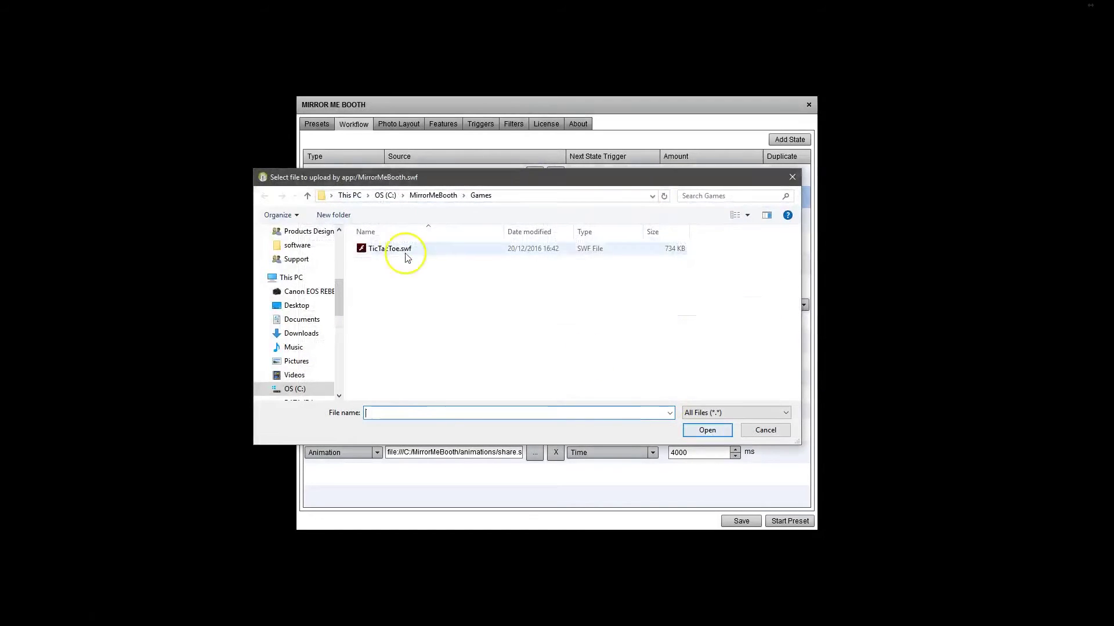
{"action": "left_click", "coordinate": [433, 195]}
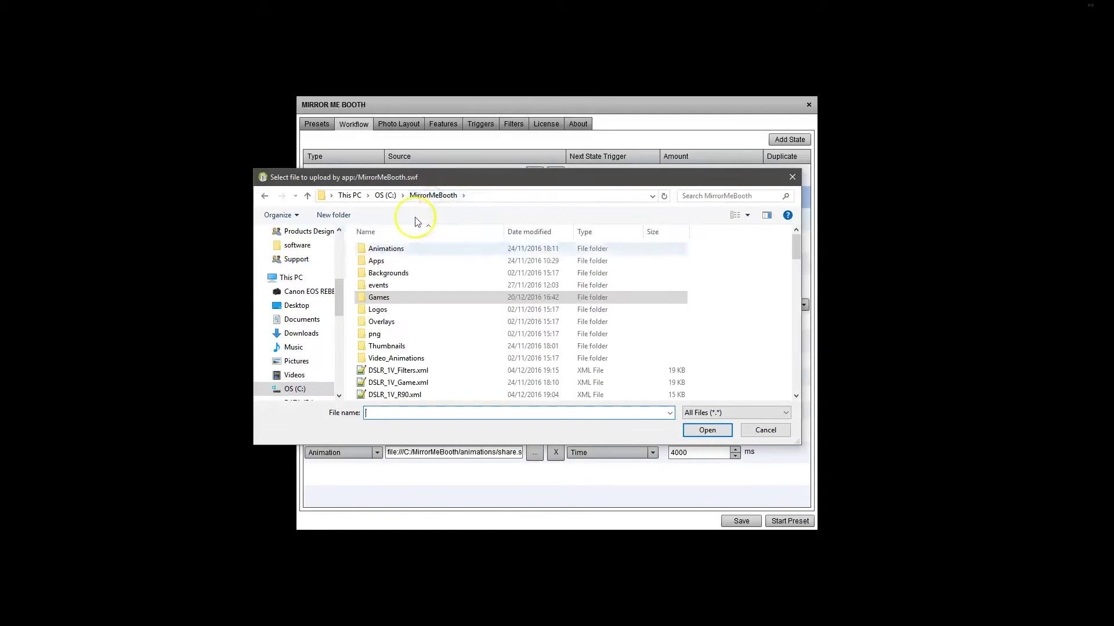
{"action": "left_click", "coordinate": [387, 249]}
{"action": "double_click", "coordinate": [386, 248]}
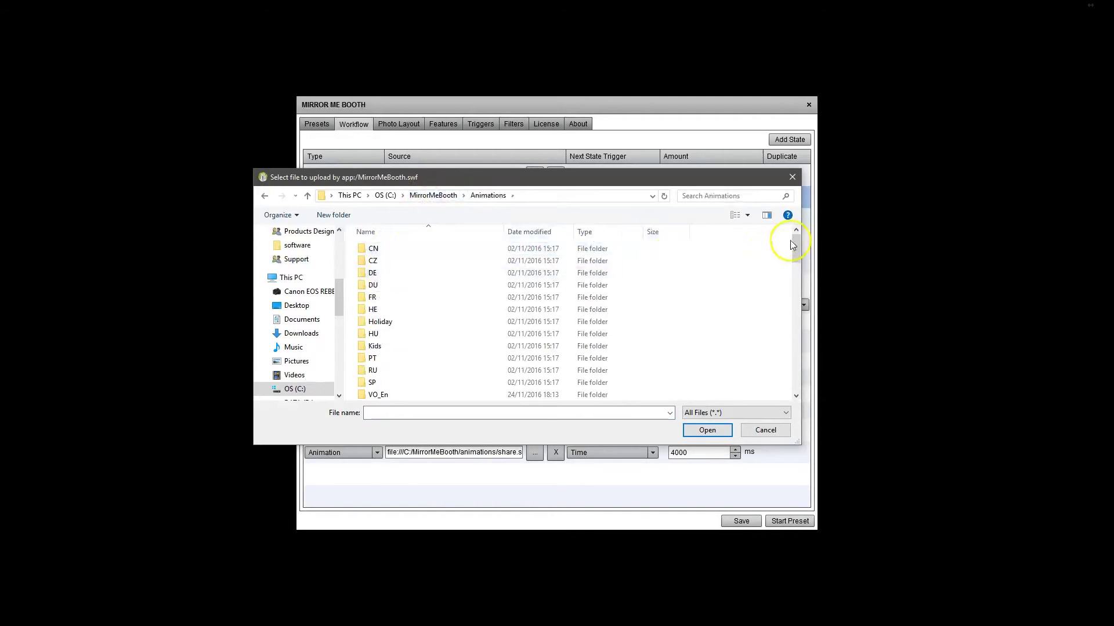
{"action": "left_click_drag", "start_coordinate": [795, 239], "coordinate": [798, 370]}
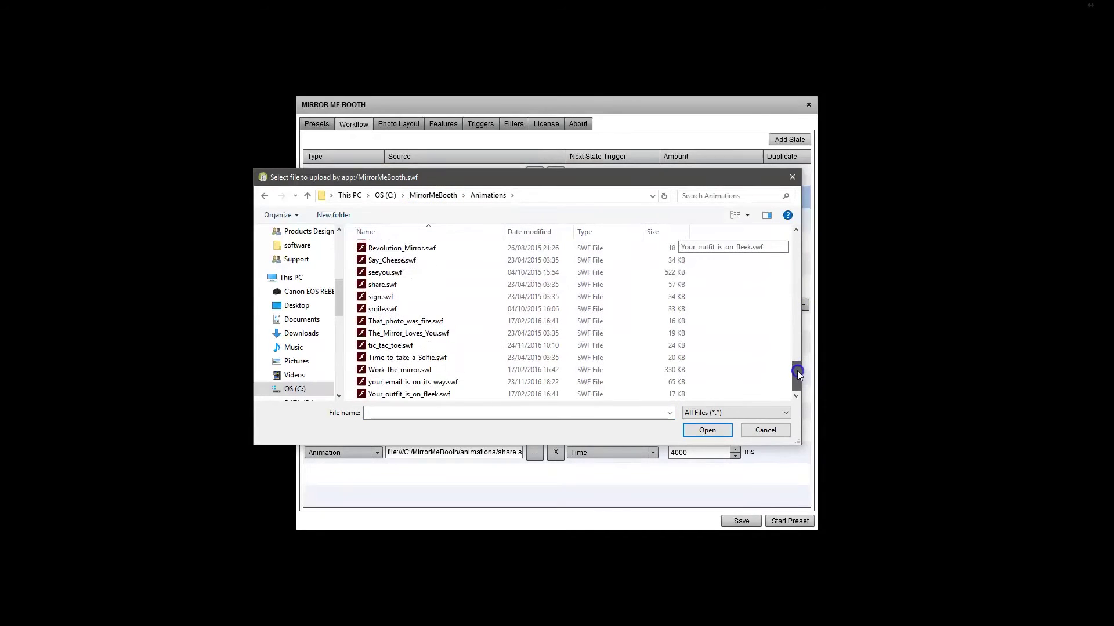
{"action": "double_click", "coordinate": [391, 345]}
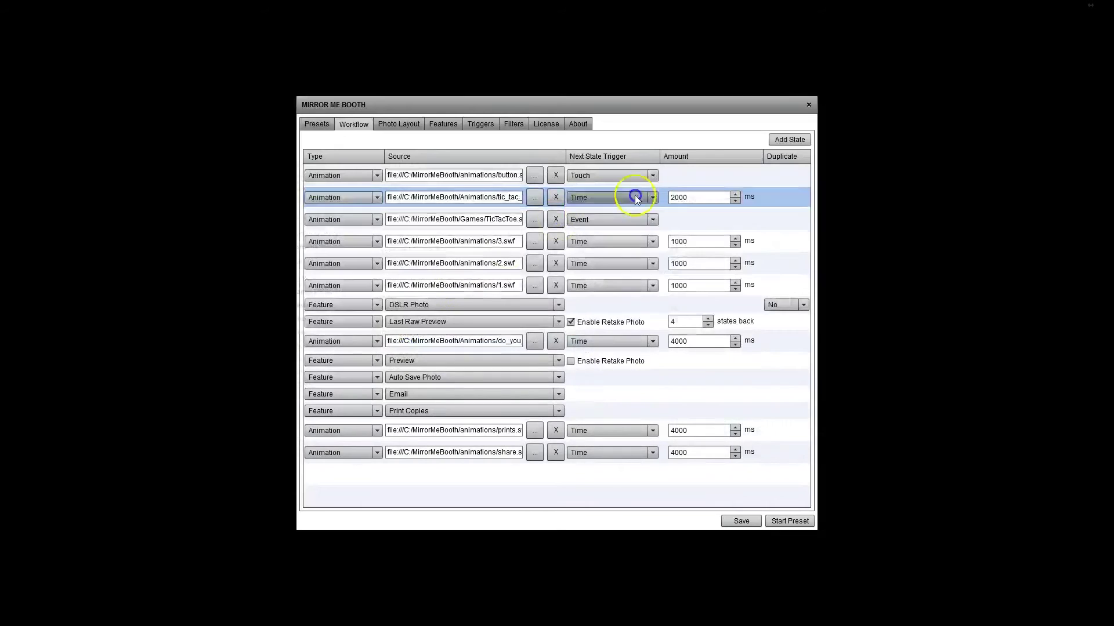